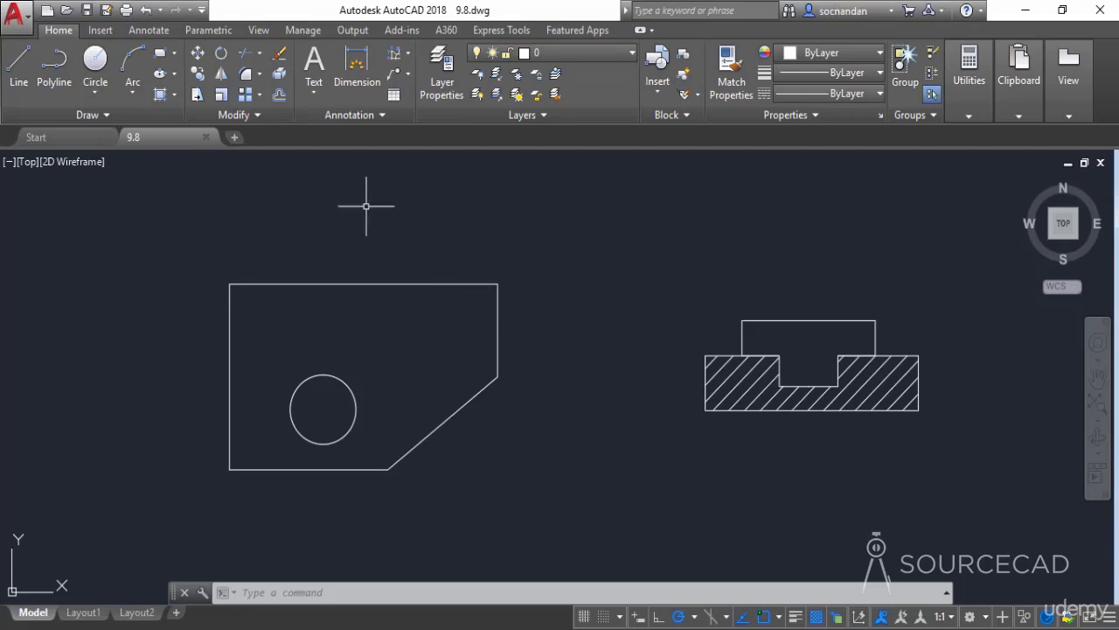
Add a linear dimension across the plate's top edge, placed just above it
left_click(148, 31)
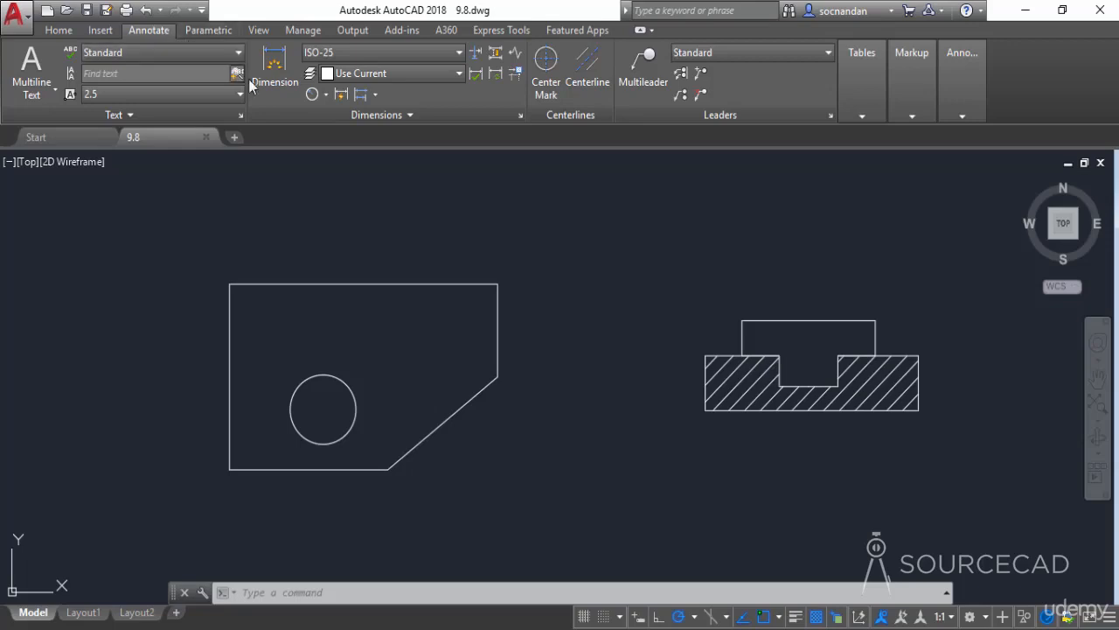
left_click(325, 95)
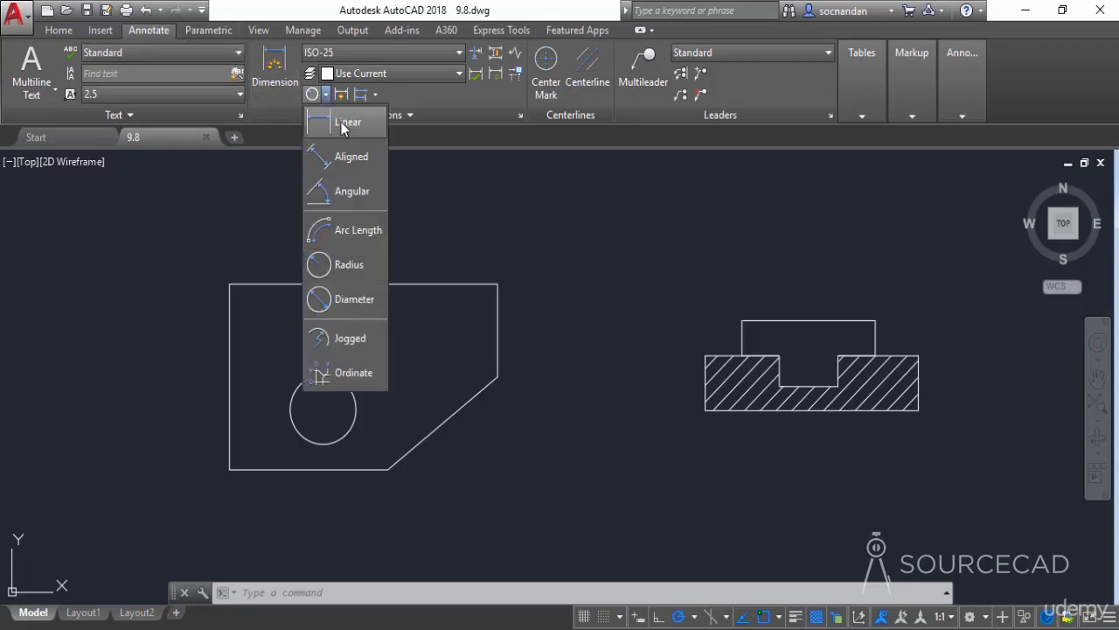
left_click(345, 119)
middle_click_drag(339, 259, 475, 280)
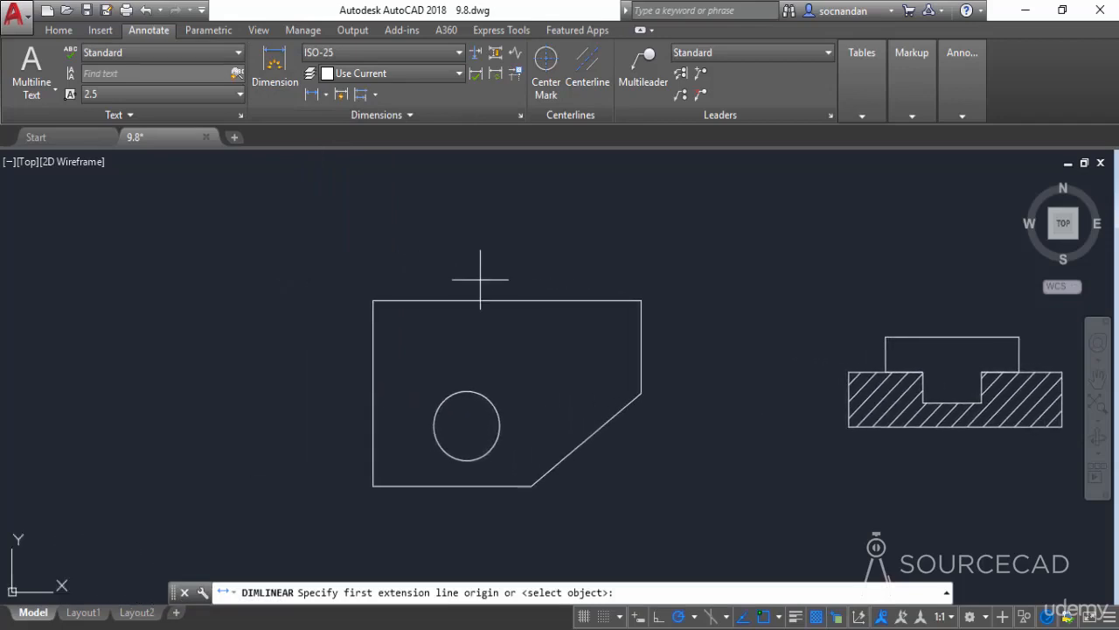
left_click(373, 300)
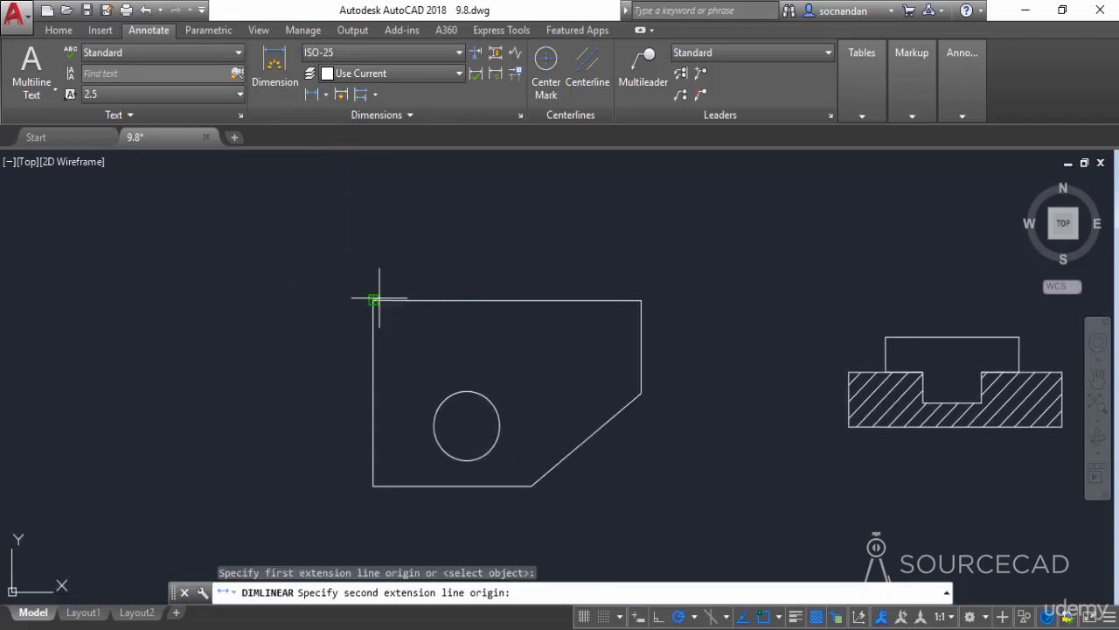
left_click(641, 300)
left_click(549, 266)
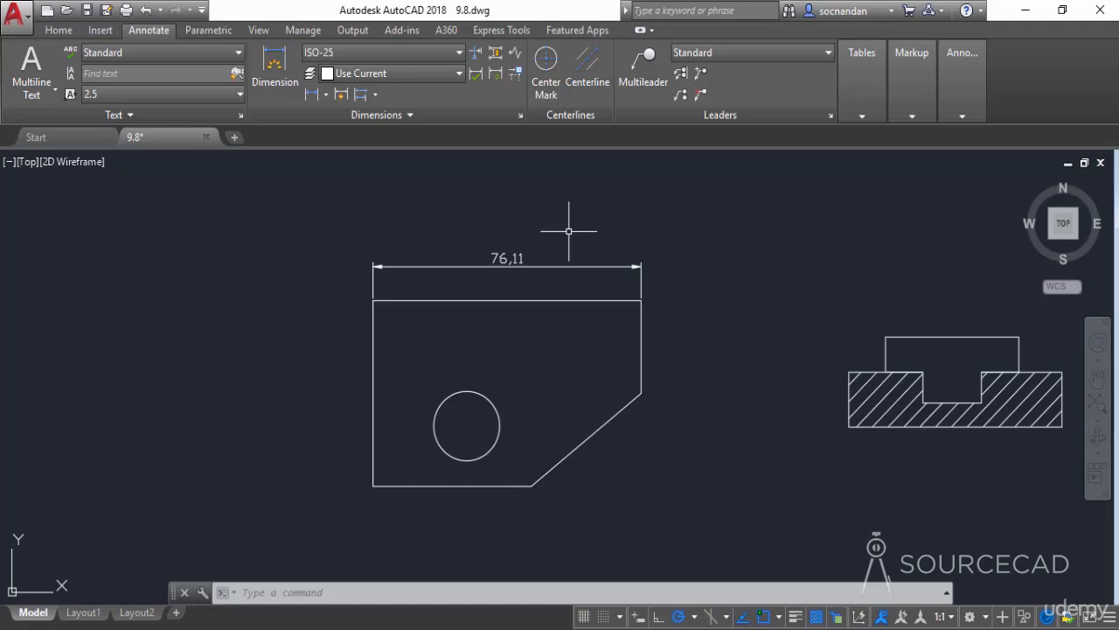
Open the Geometric Tolerance tool and set a position symbol with diameter tolerance 0.02 and maximum material condition
left_click(429, 116)
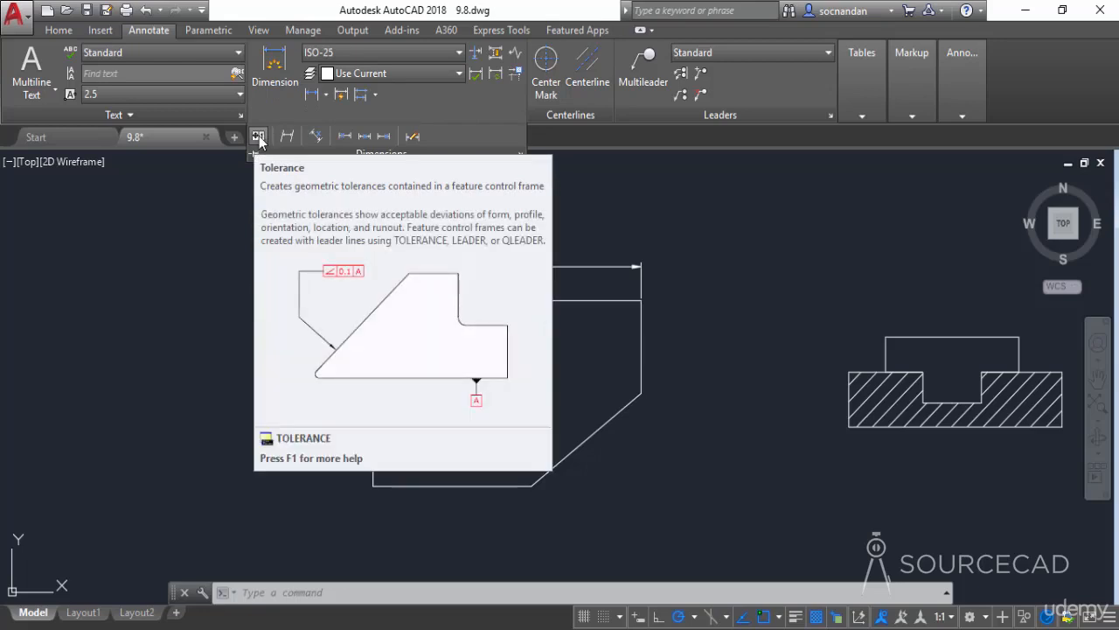
left_click(258, 137)
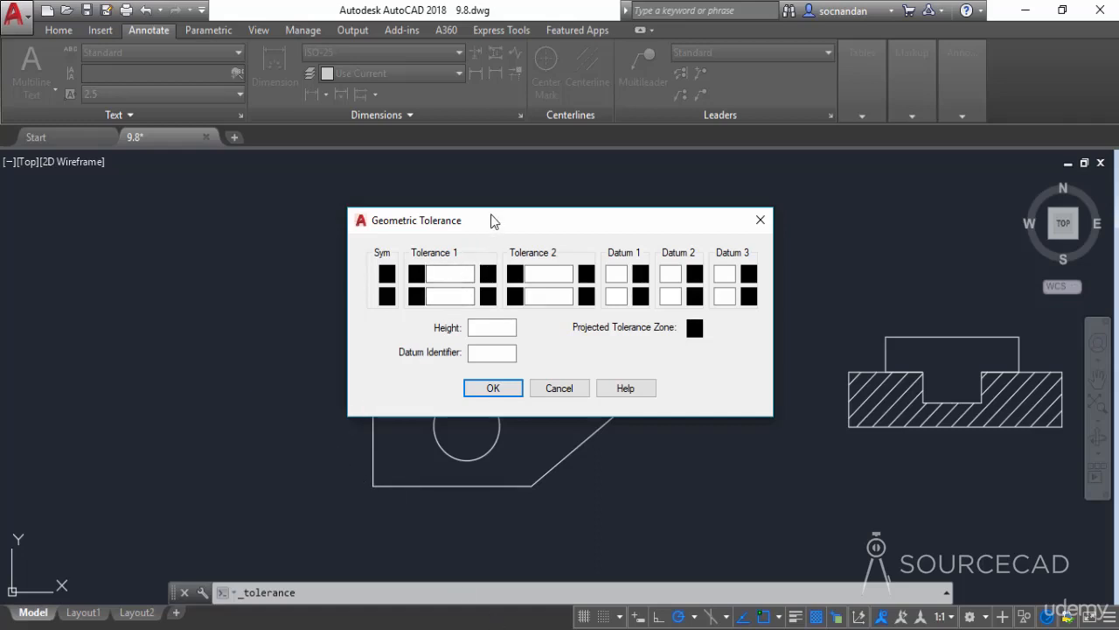
left_click_drag(491, 221, 475, 227)
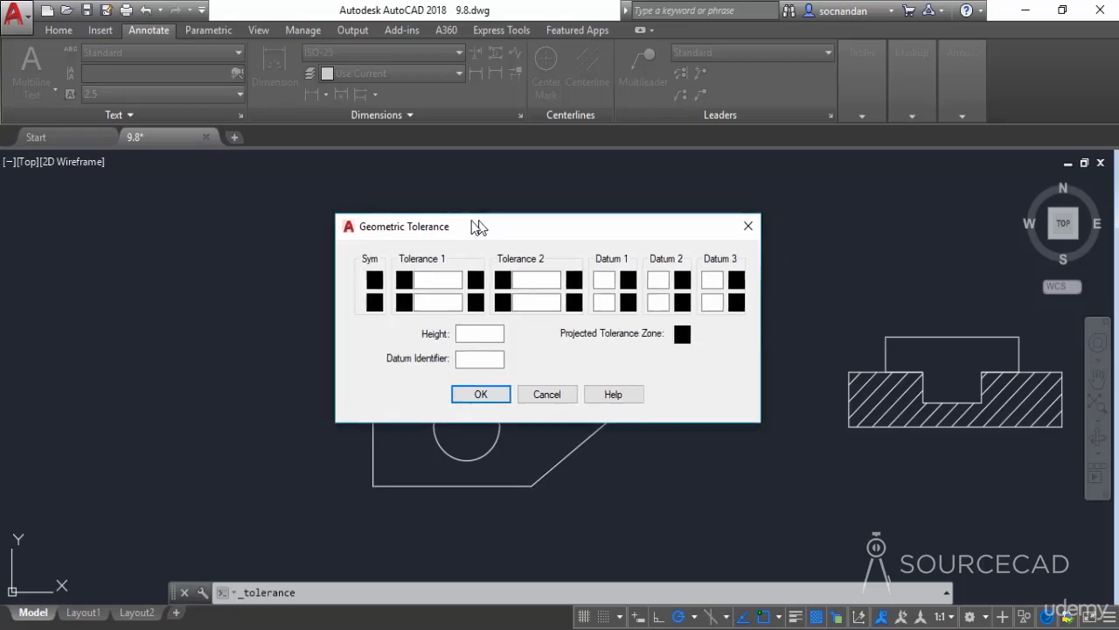
left_click(372, 282)
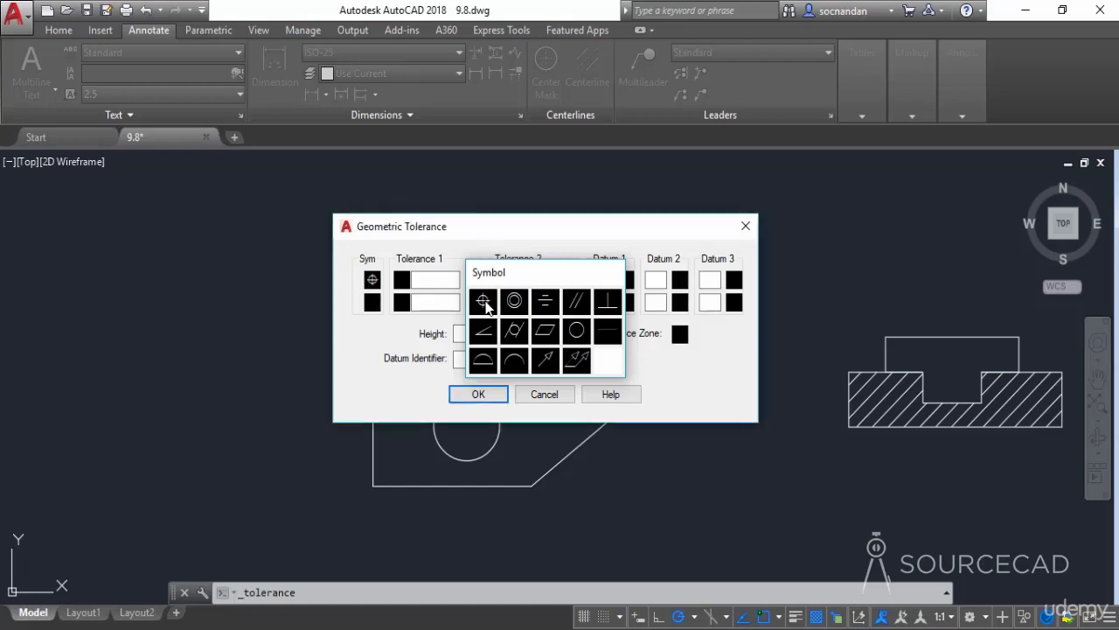
left_click(484, 301)
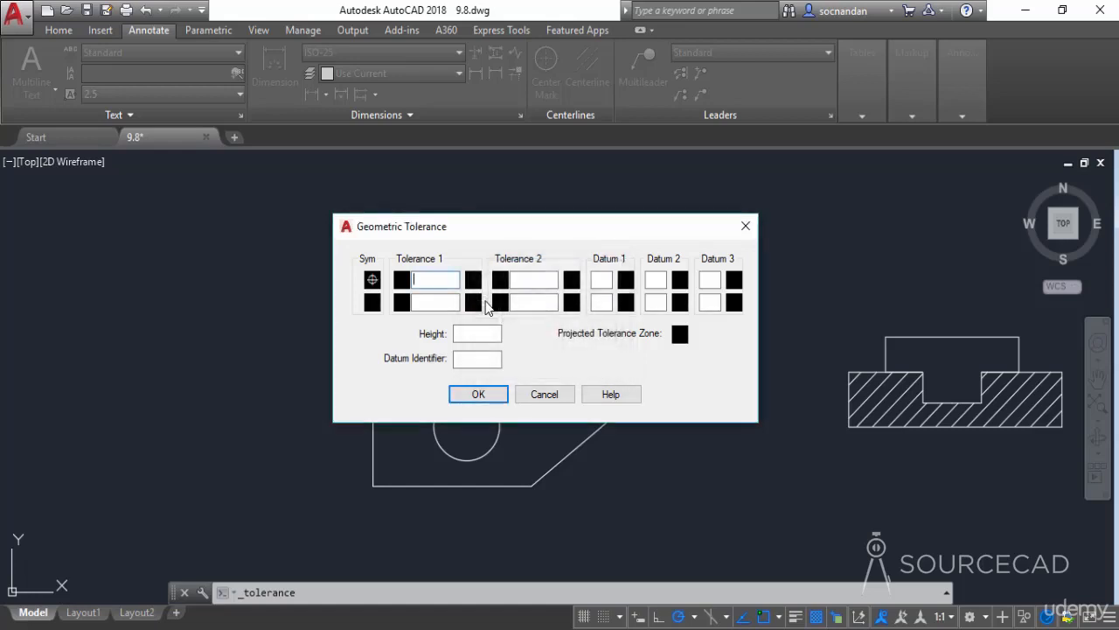
left_click(401, 284)
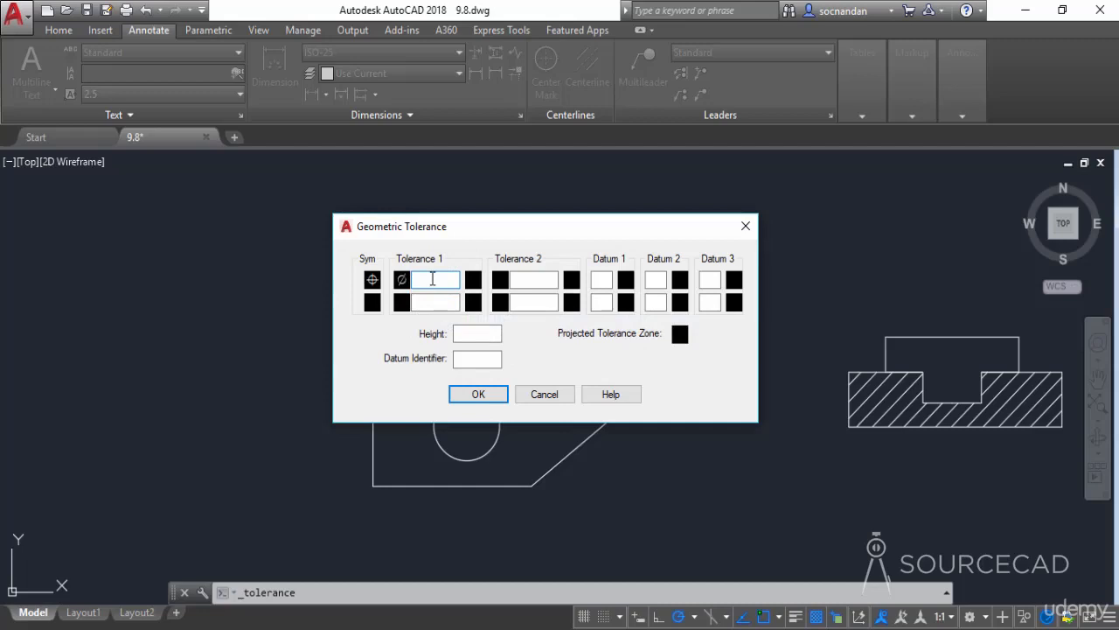
type("0.02")
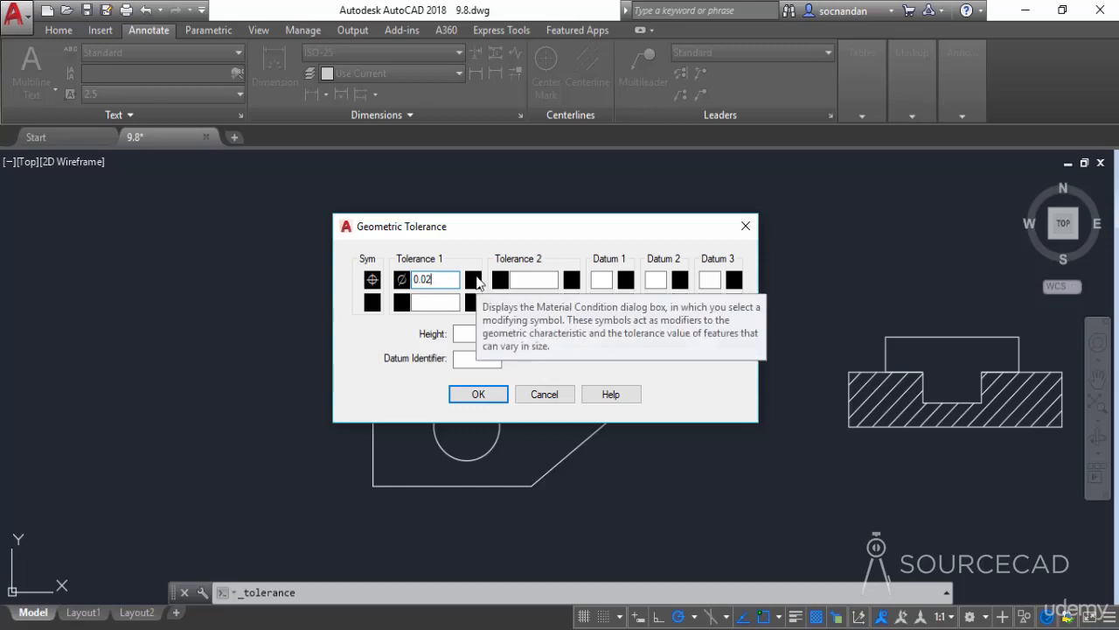
left_click(473, 280)
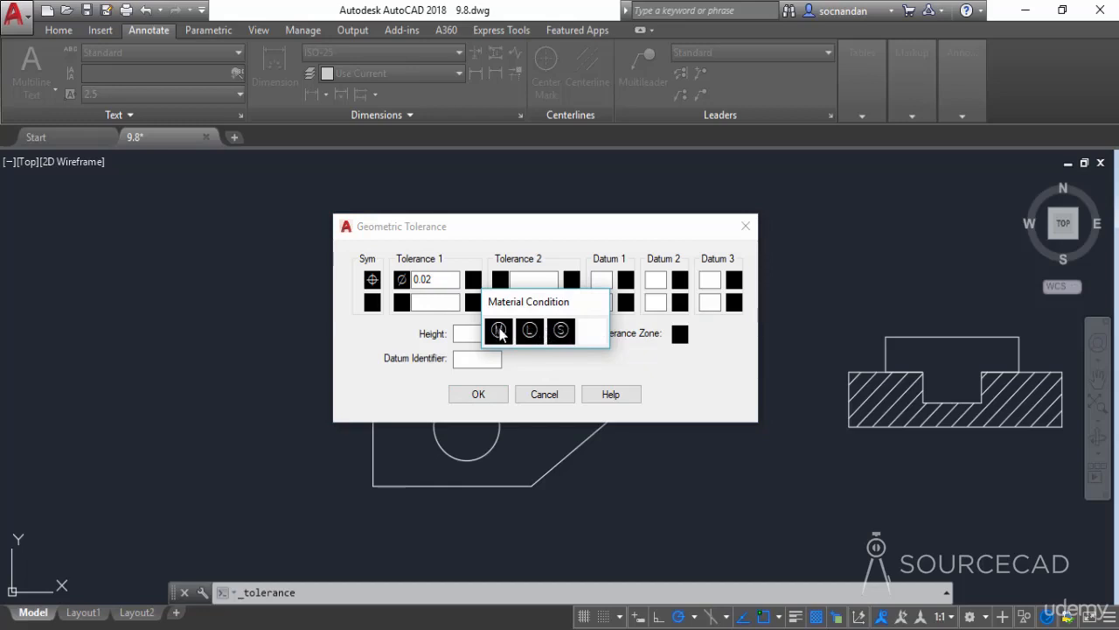
left_click(502, 331)
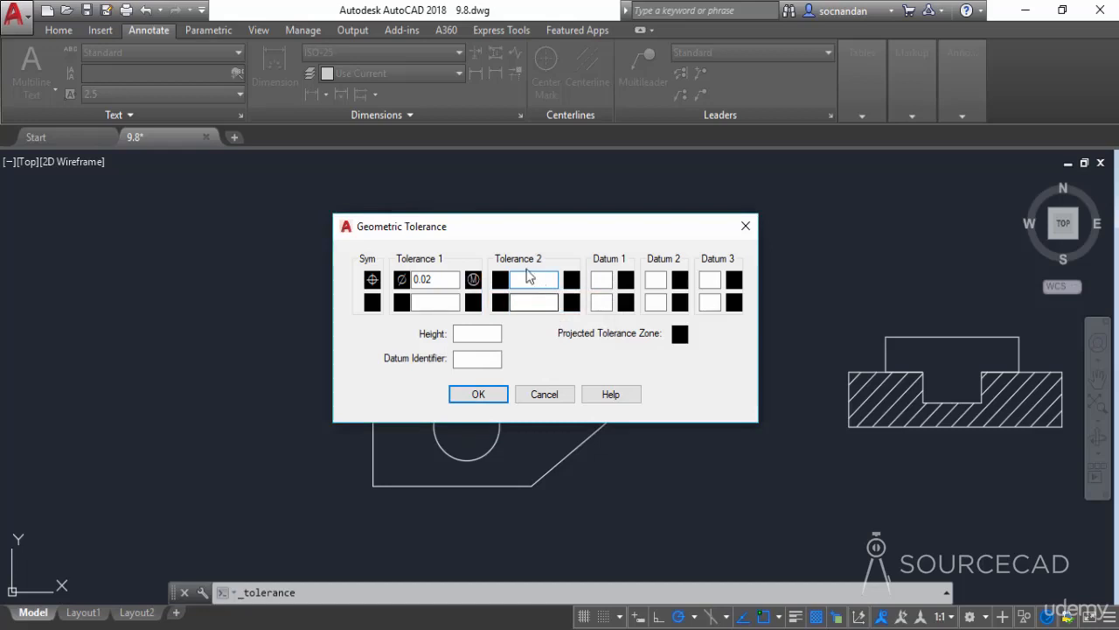
Enter datums A and B and place the feature control frame above the top dimension
left_click(599, 280)
type("A")
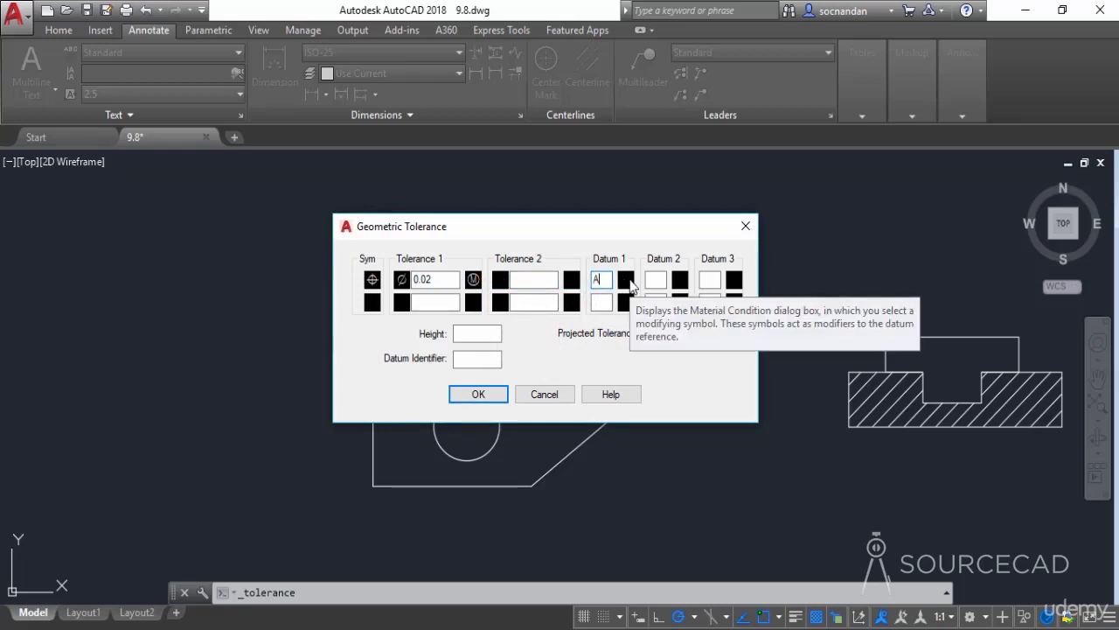
left_click(628, 281)
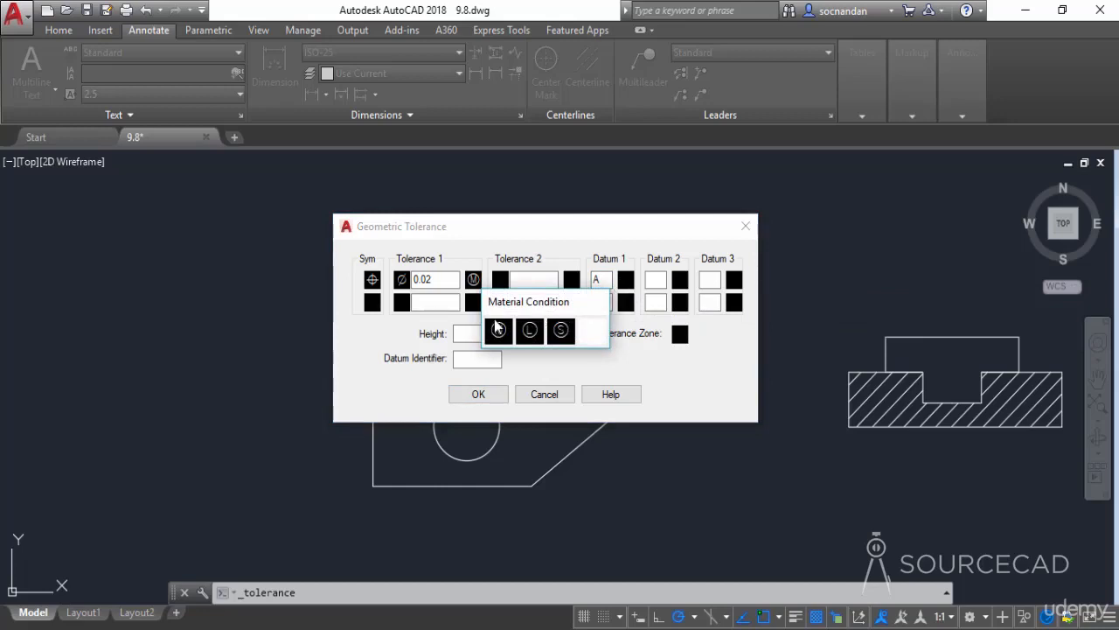
left_click(592, 336)
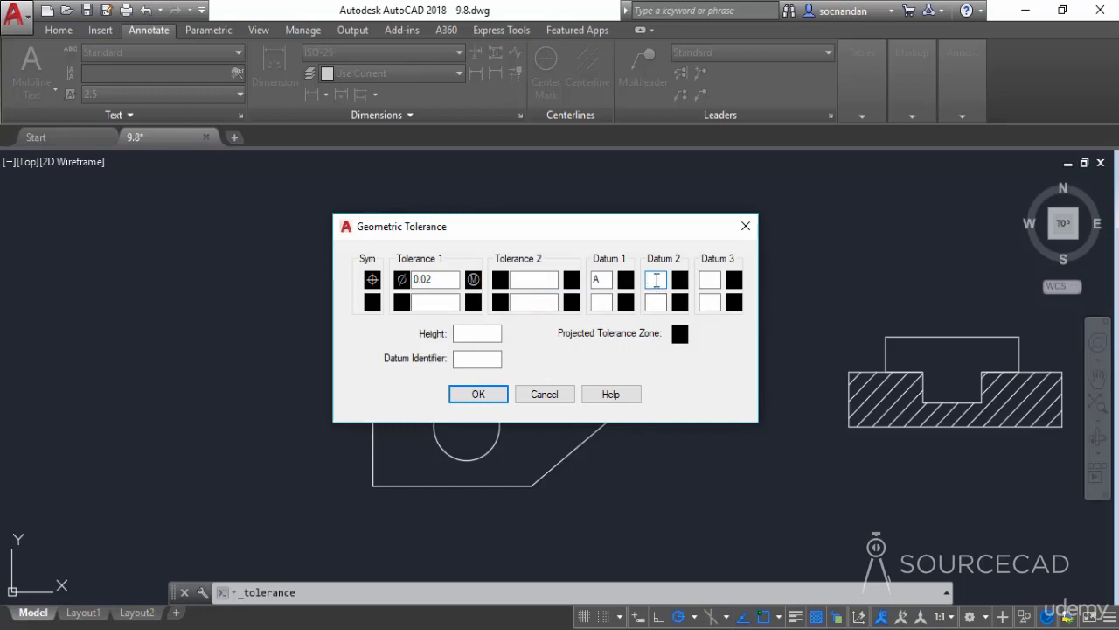
type("B")
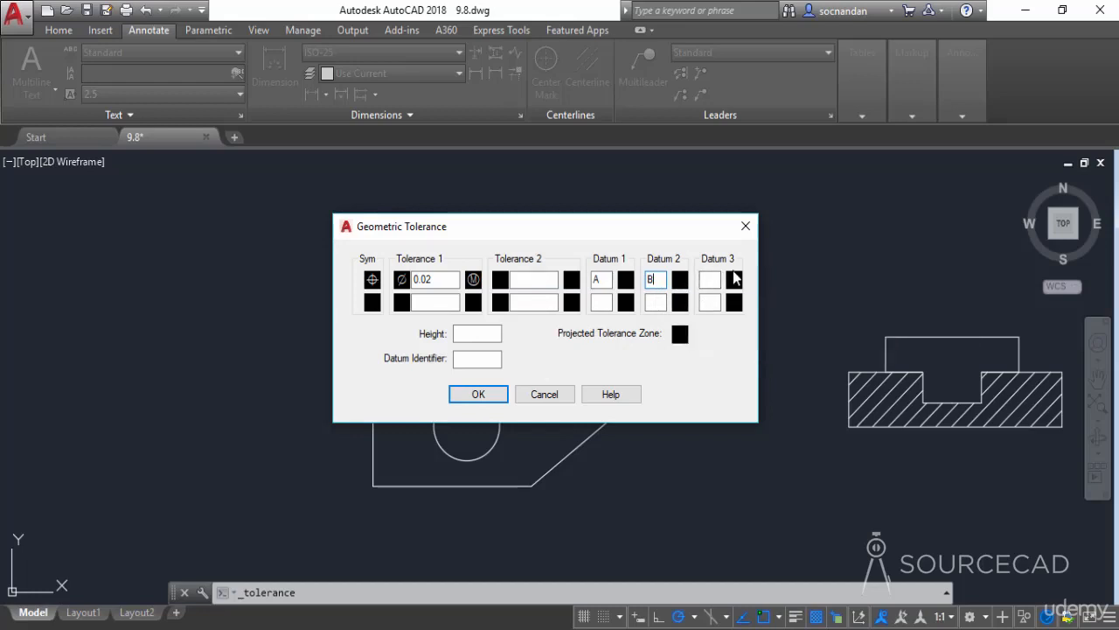
left_click(479, 394)
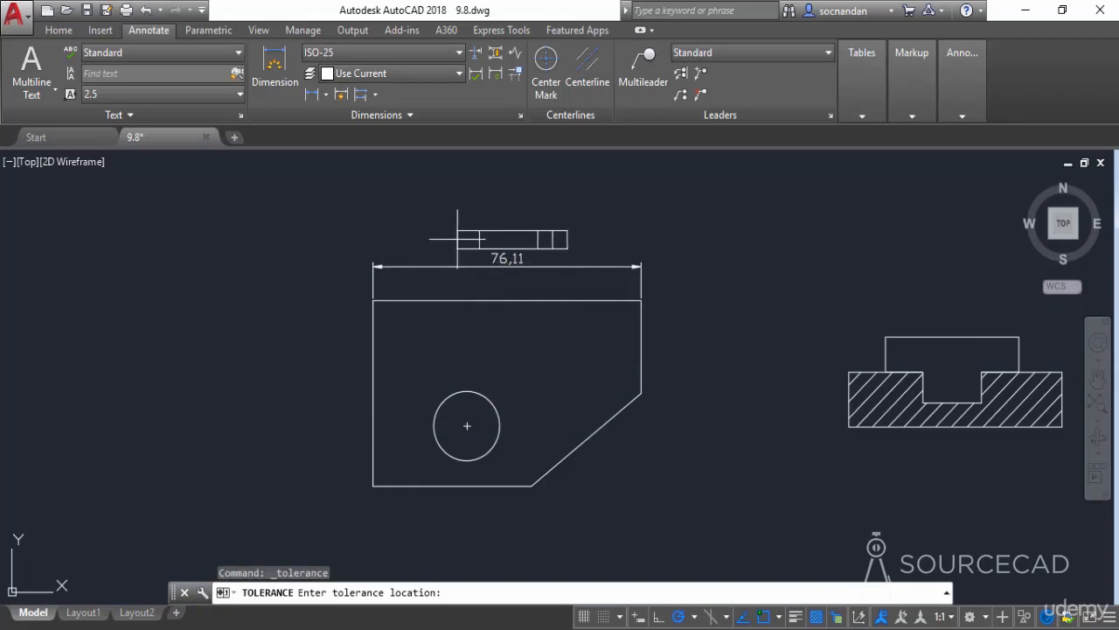
left_click(457, 237)
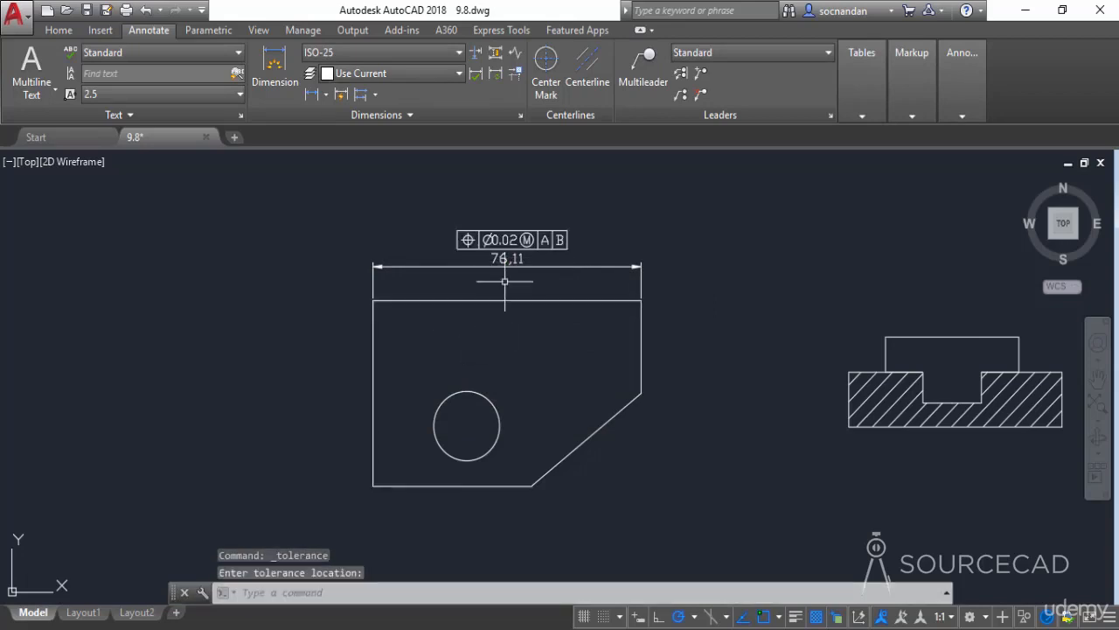
Add a multileader labelled A pointing to the plate's left edge
scroll(505, 262, "up", 2)
middle_click_drag(554, 289, 547, 335)
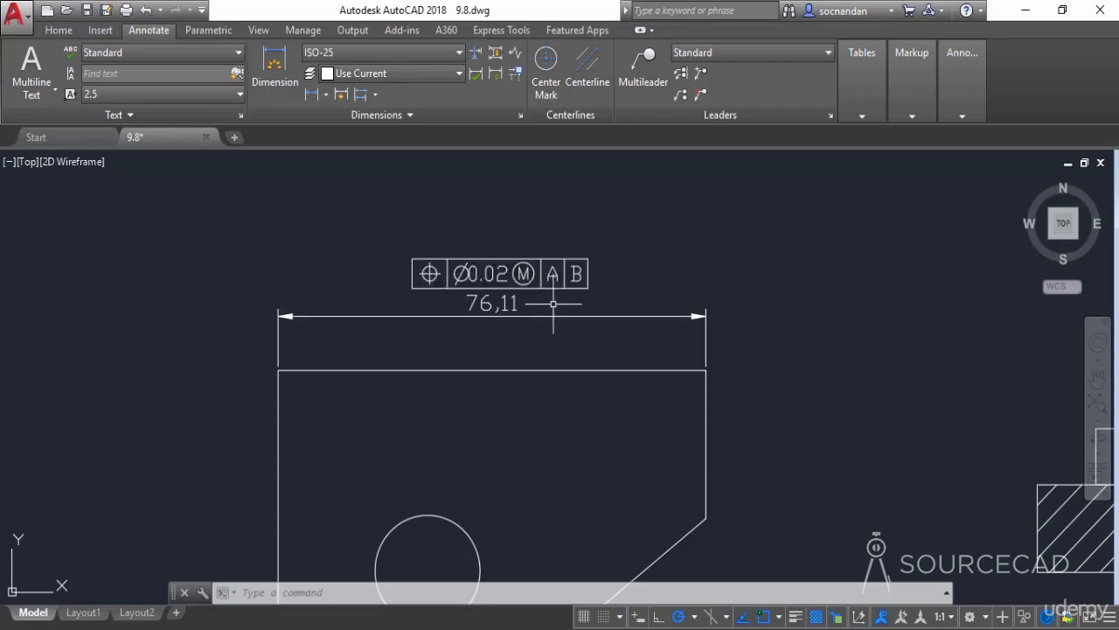
scroll(552, 395, "down", 4)
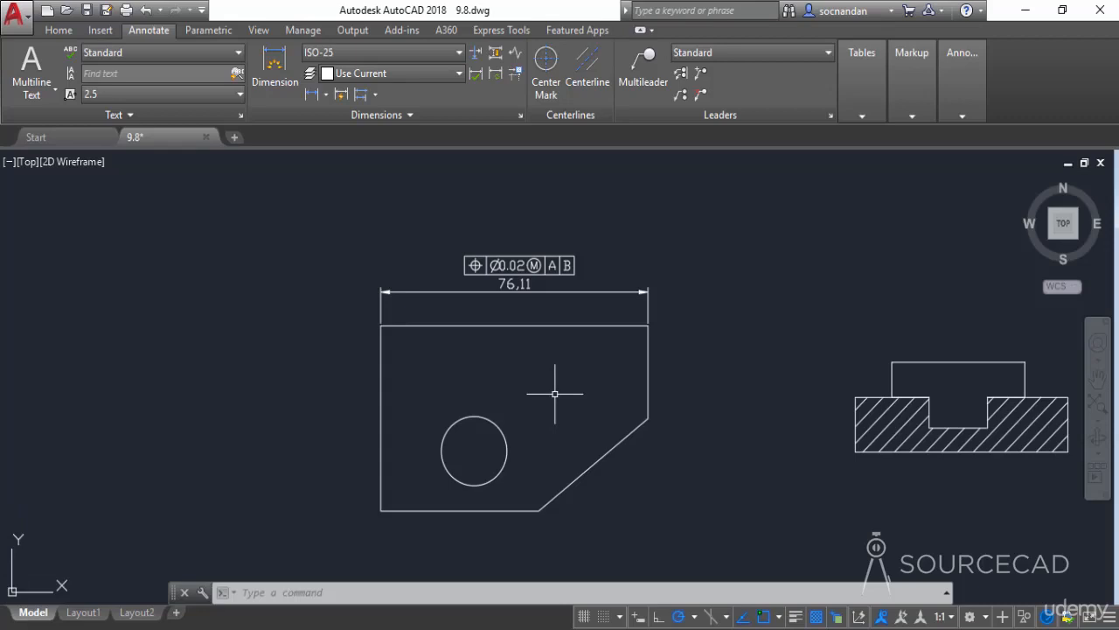
left_click(645, 70)
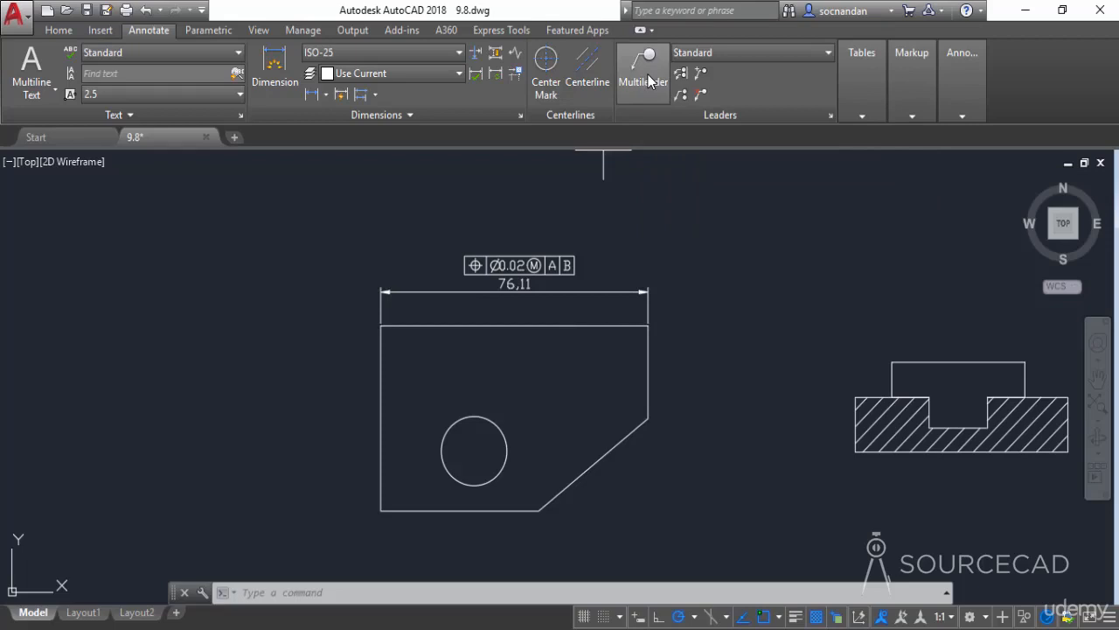
left_click(378, 418)
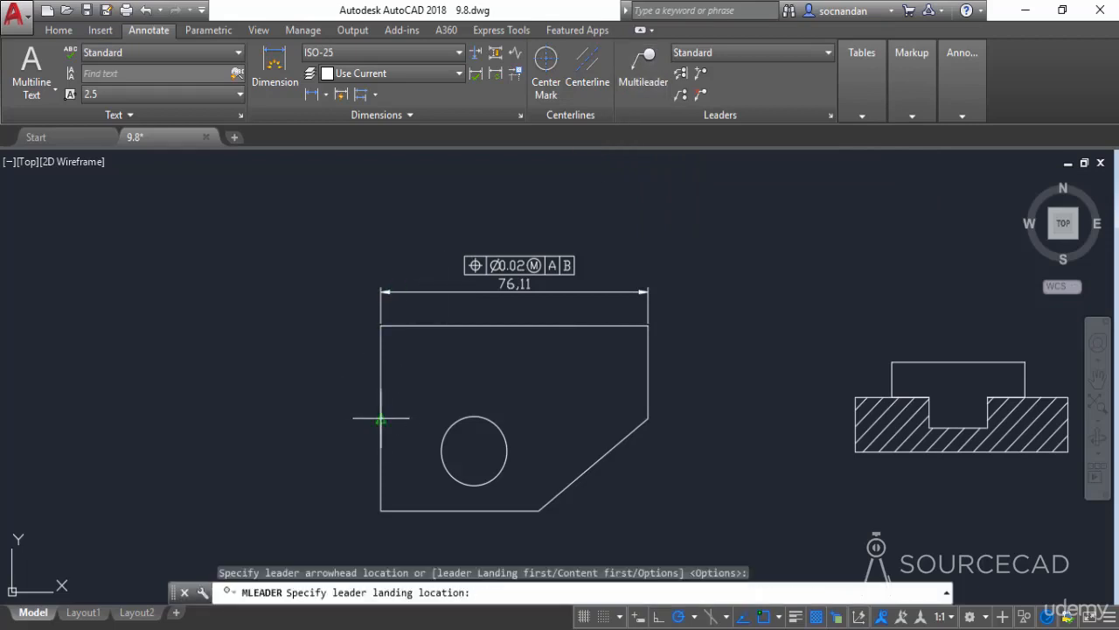
left_click(323, 417)
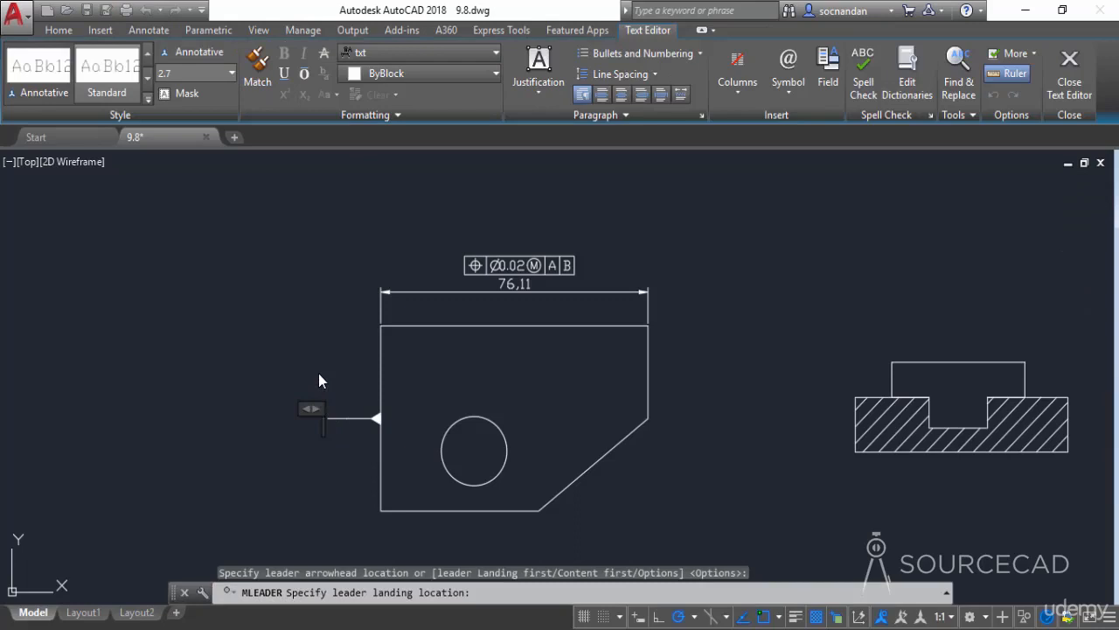
type("A")
left_click(320, 369)
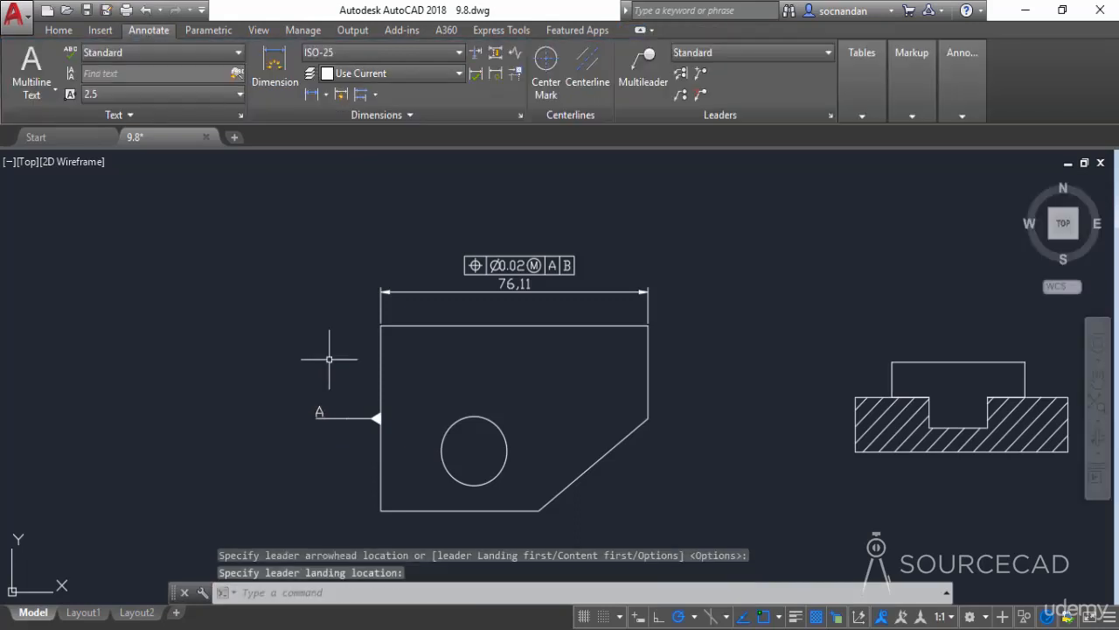
Add a multileader labelled B pointing to the plate's bottom edge
left_click(643, 70)
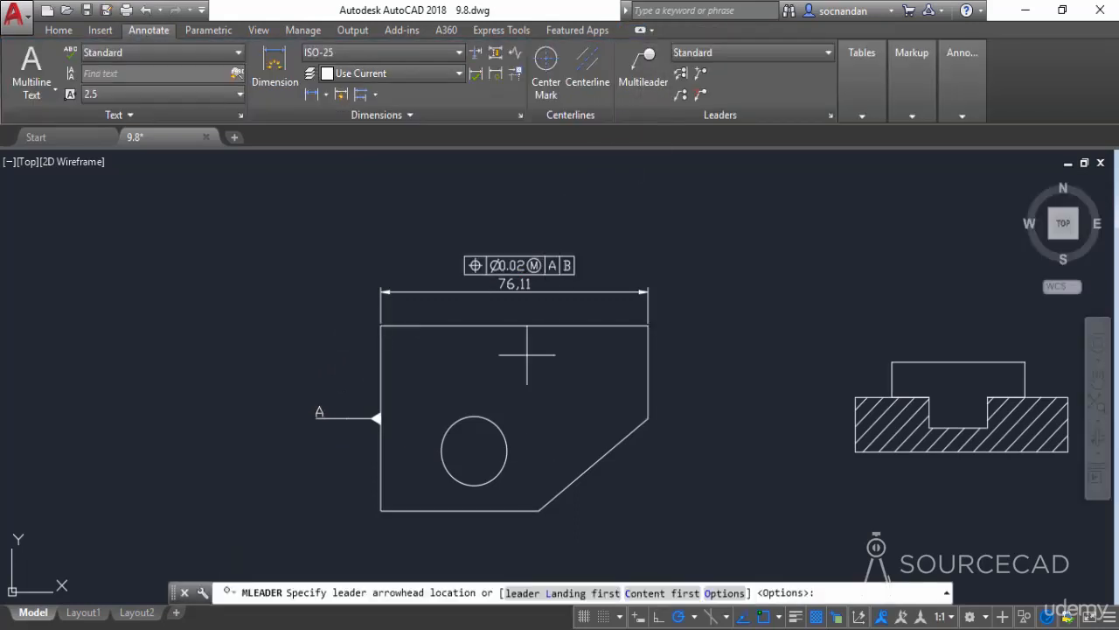
middle_click_drag(560, 453, 587, 326)
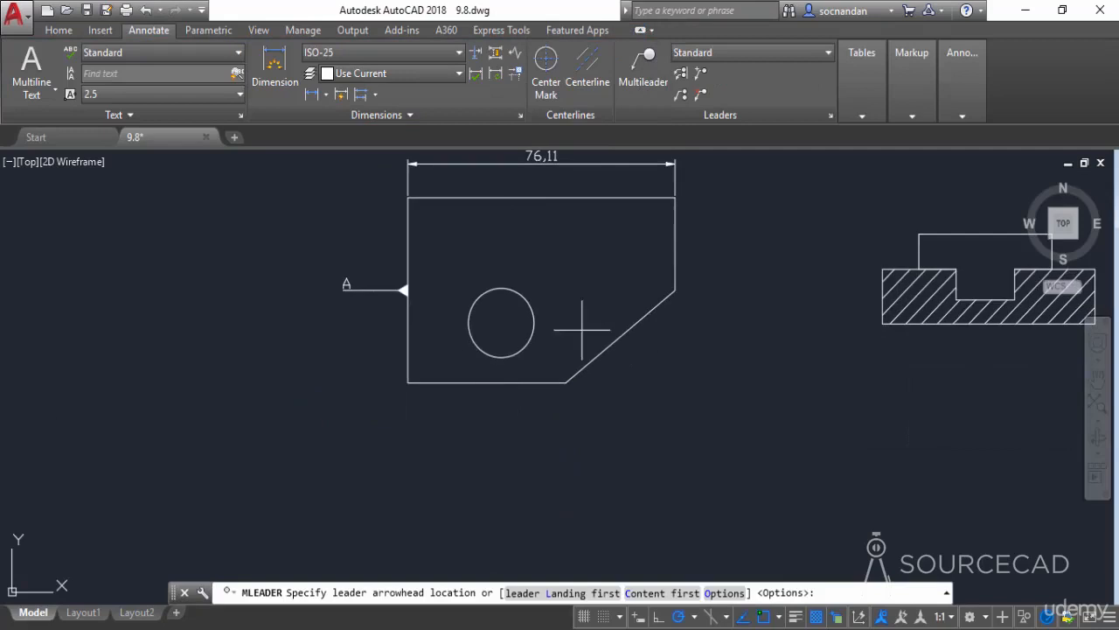
left_click(487, 383)
left_click(487, 423)
type("B")
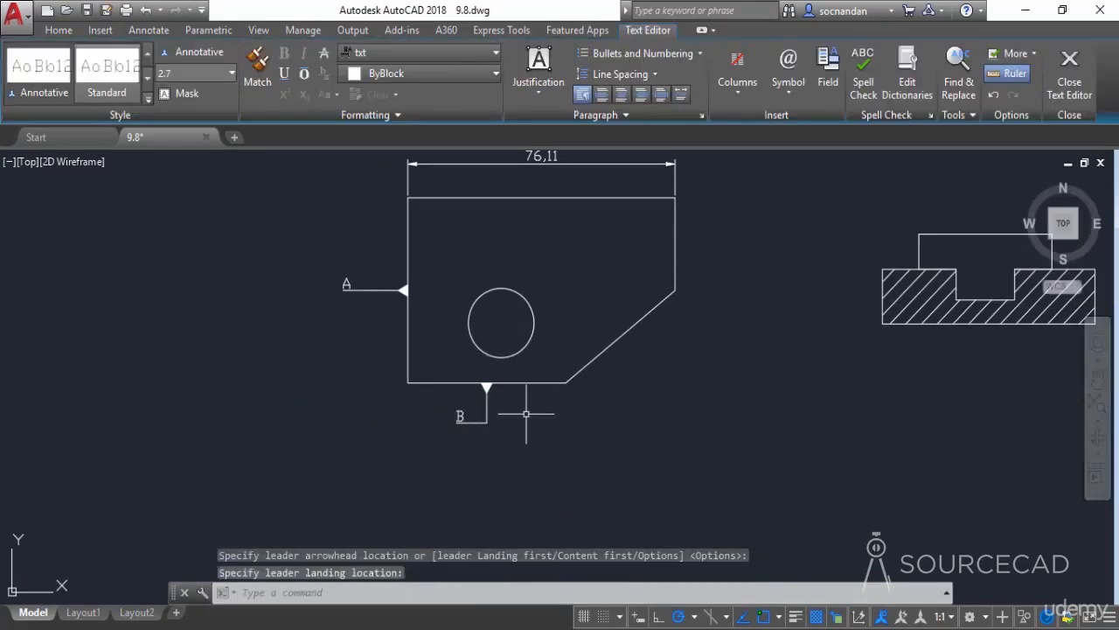
left_click(533, 427)
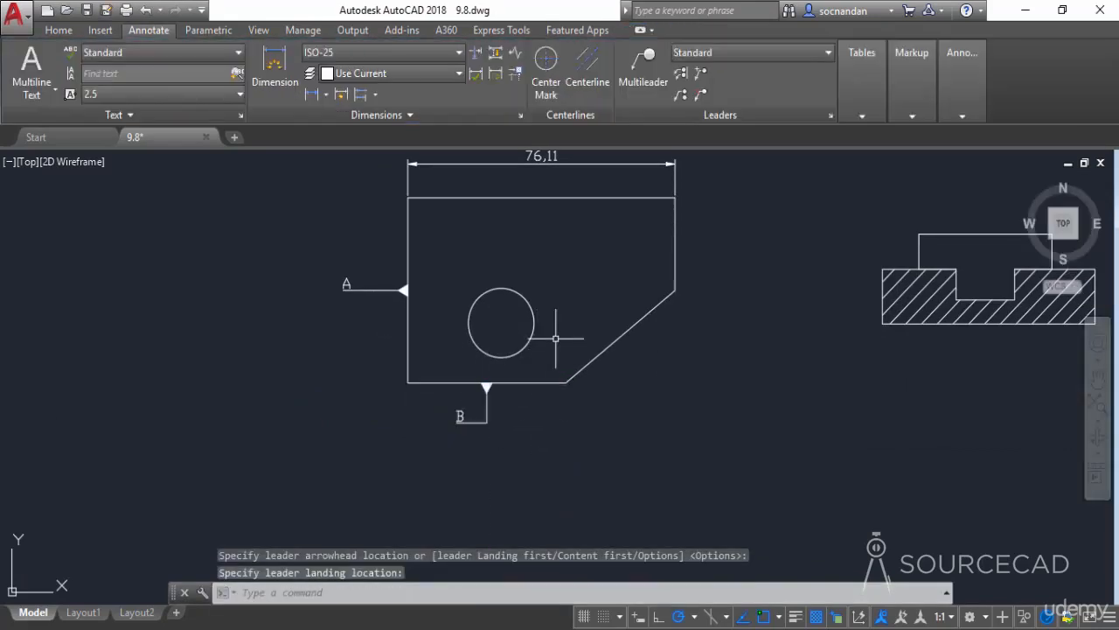
Edit the feature control frame to add maximum material condition to datum A
middle_click_drag(555, 347, 537, 408)
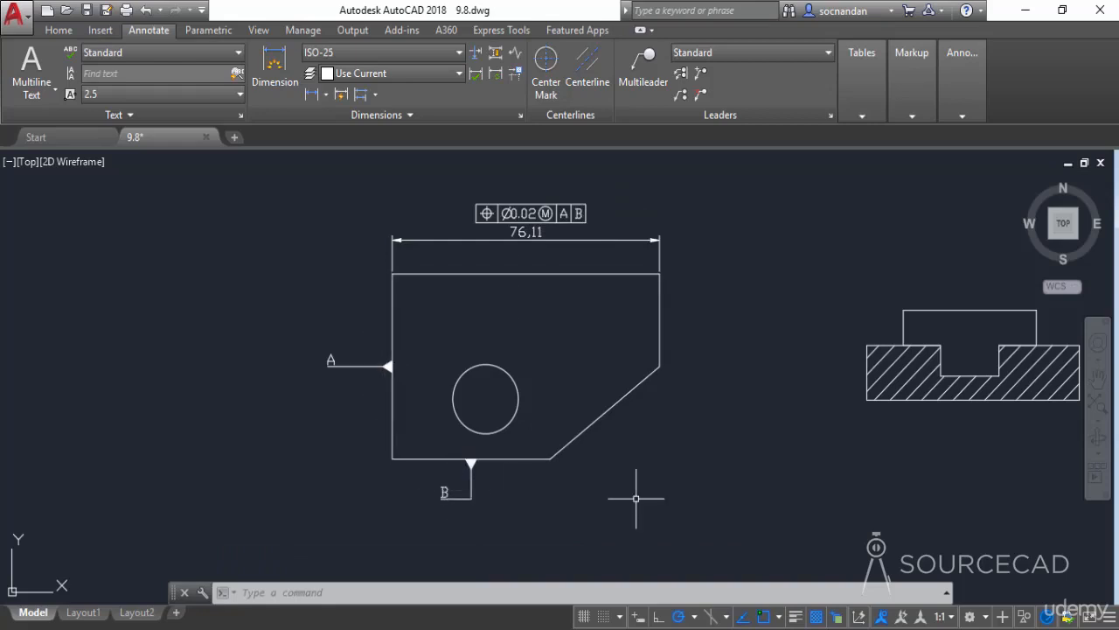
double_click(586, 211)
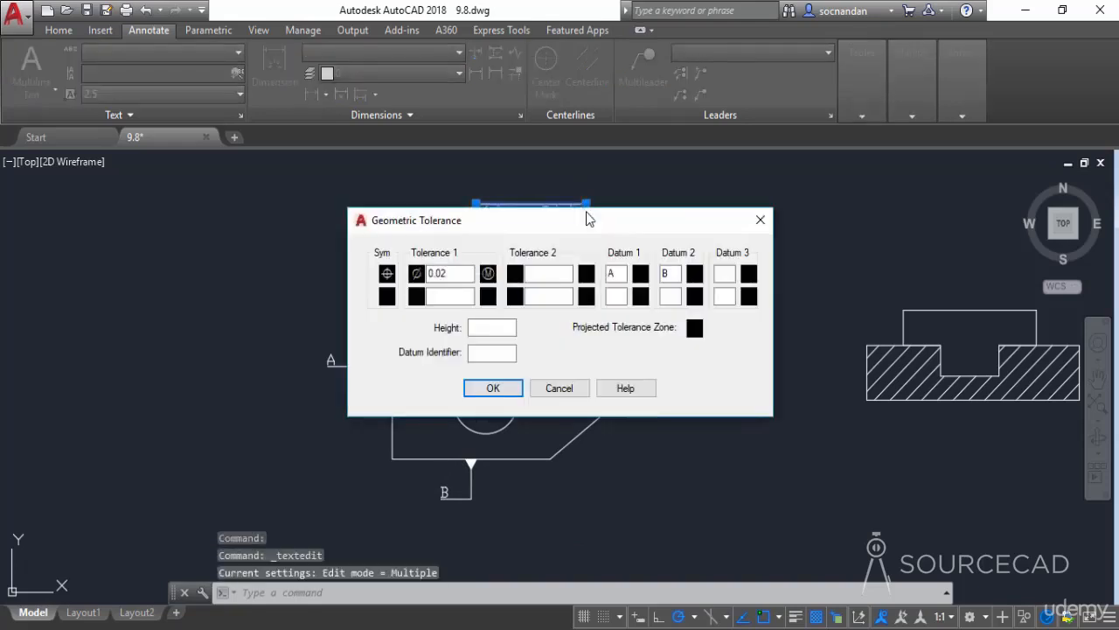
left_click_drag(585, 234, 588, 267)
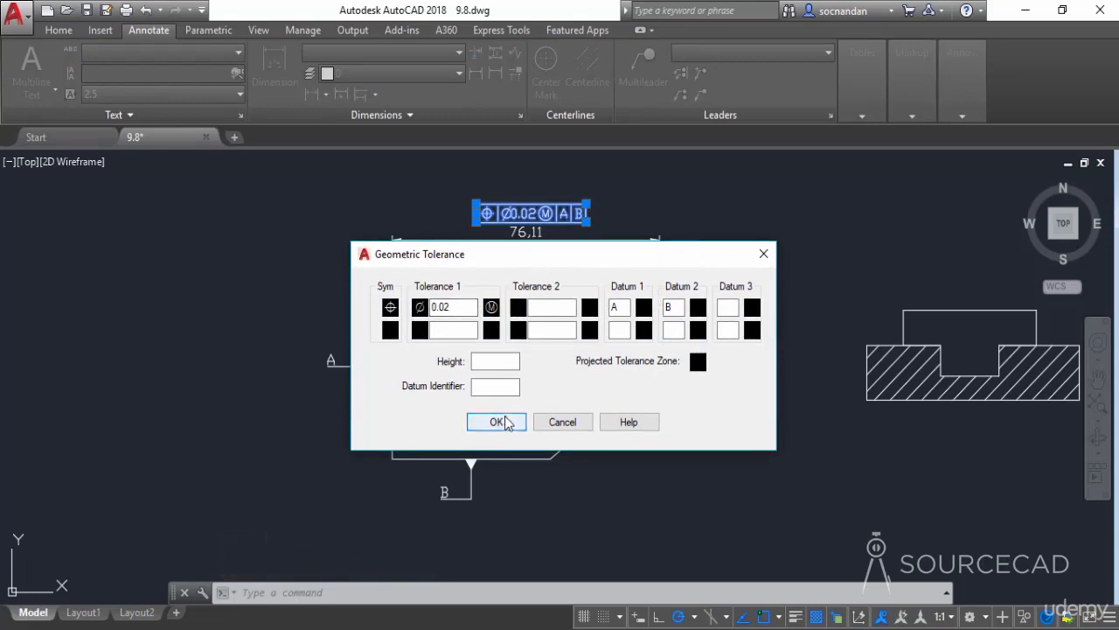
left_click(644, 310)
left_click(522, 364)
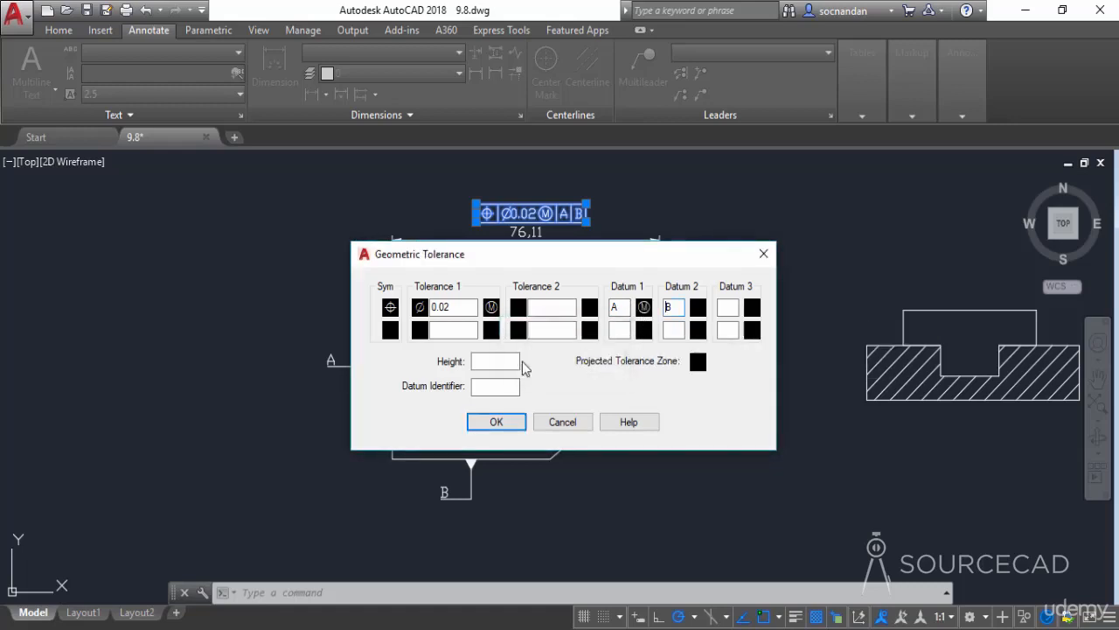
left_click(495, 422)
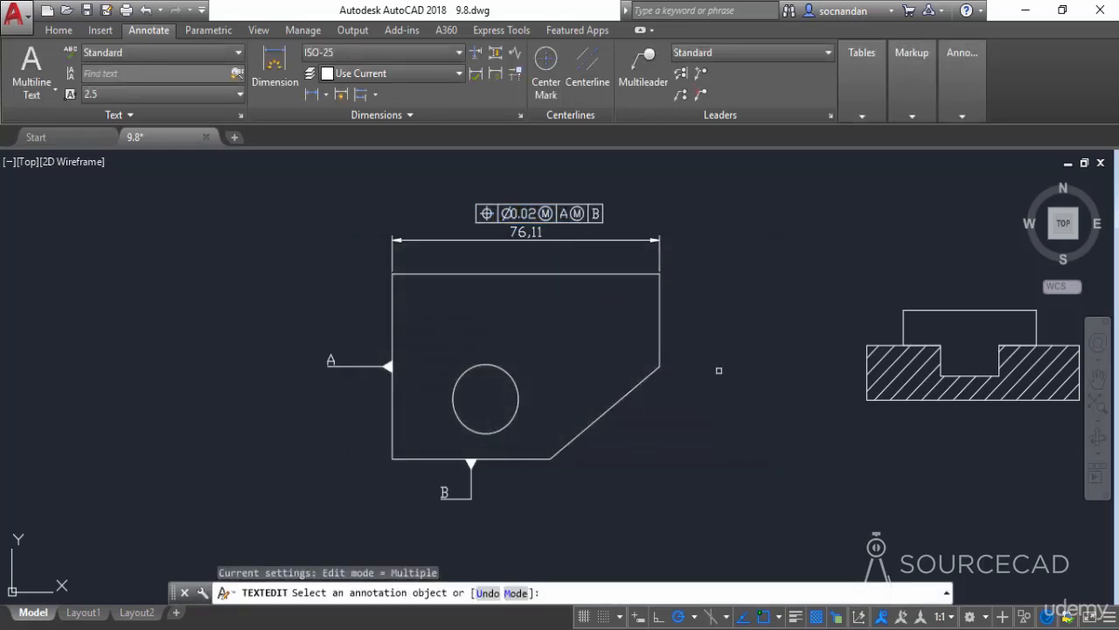
Start a new geometric tolerance near the section view with a position symbol, tolerance Ø0.01 and datum A
right_click(719, 370)
left_click(737, 379)
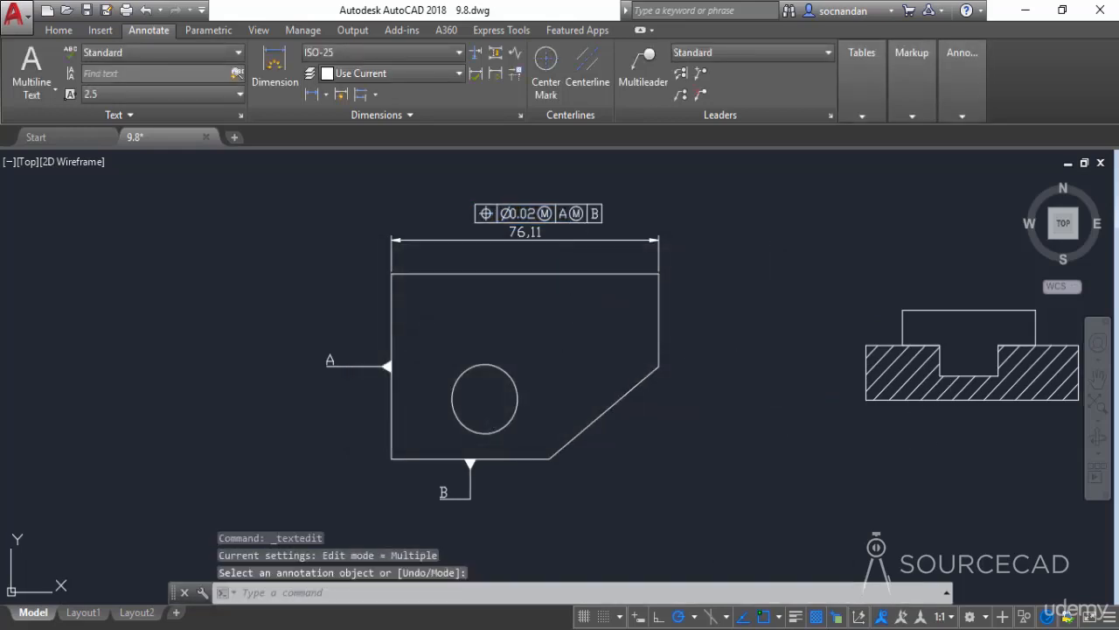
mouse_move(949, 415)
middle_mouse_down()
mouse_move(714, 437)
mouse_move(554, 429)
middle_mouse_up()
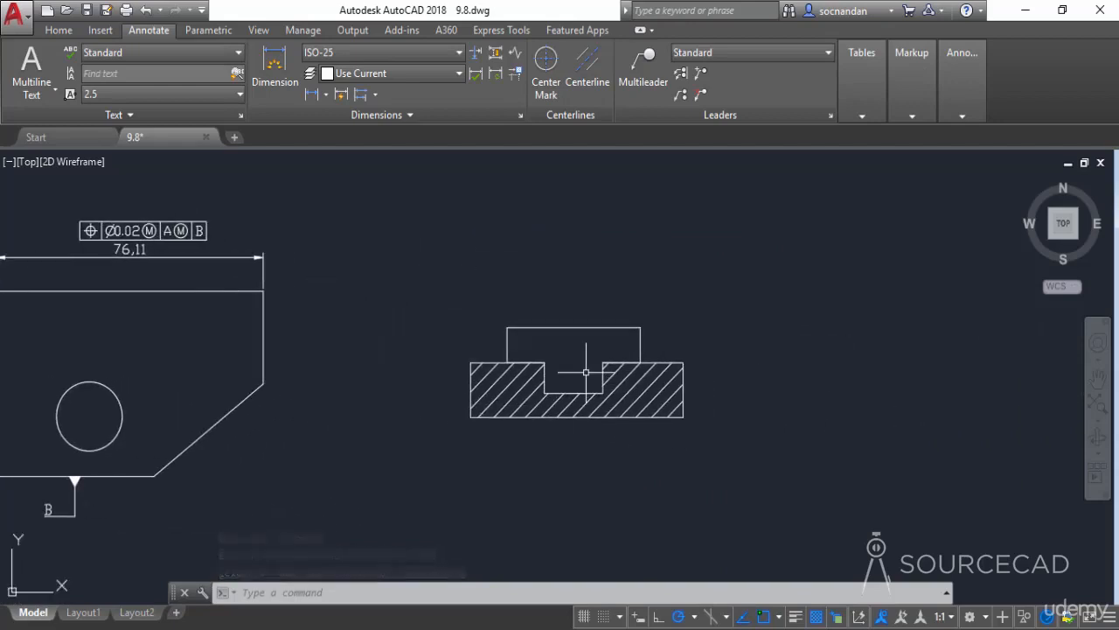
left_click(403, 116)
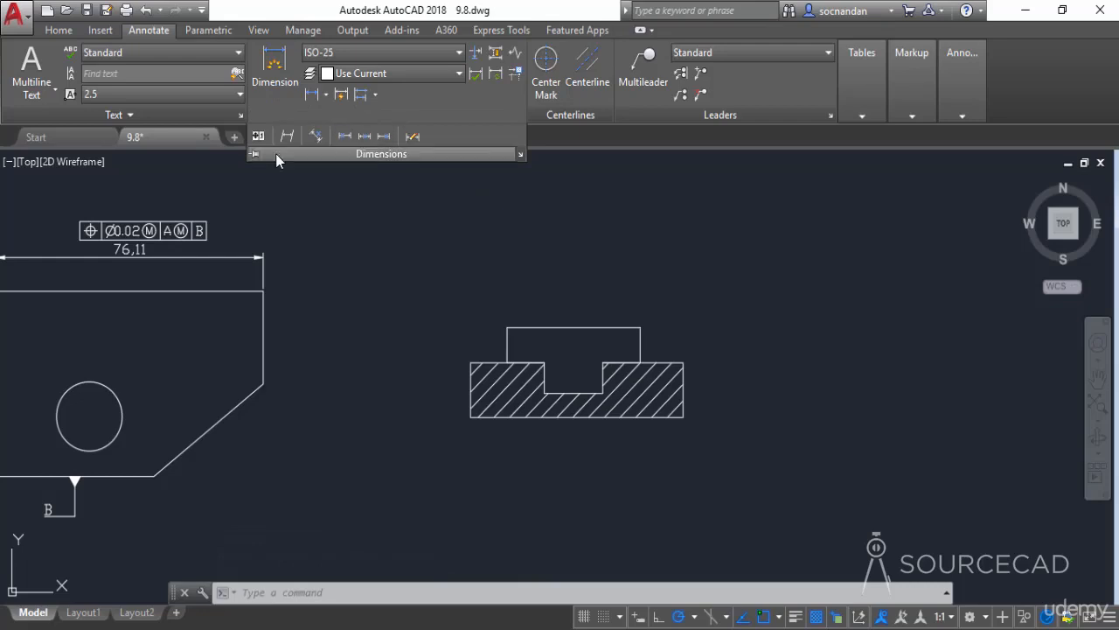
left_click(258, 135)
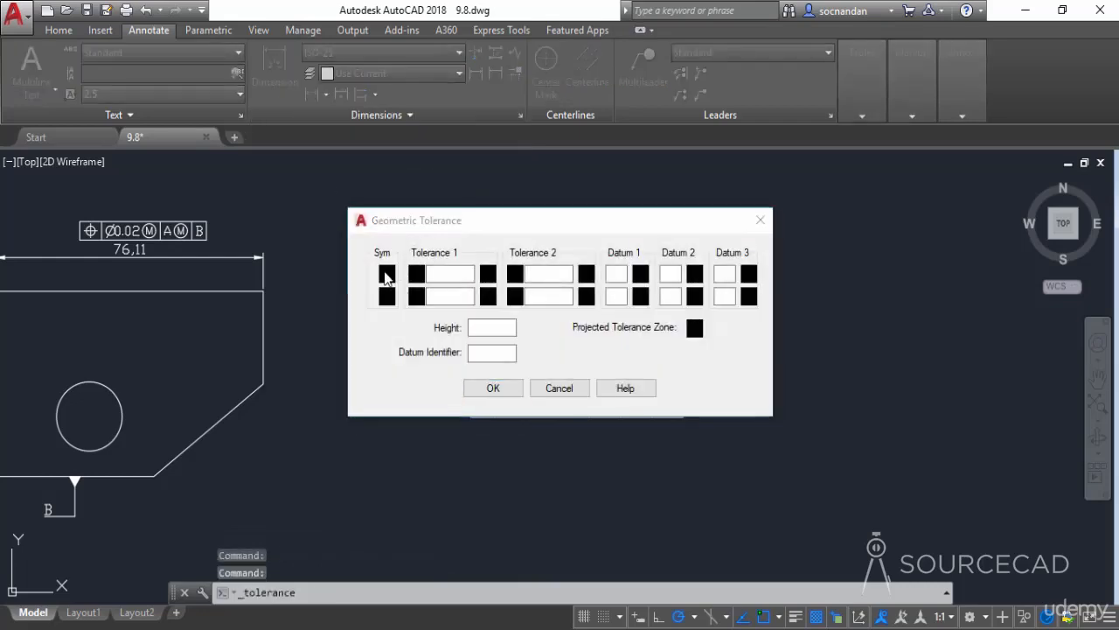
left_click(385, 274)
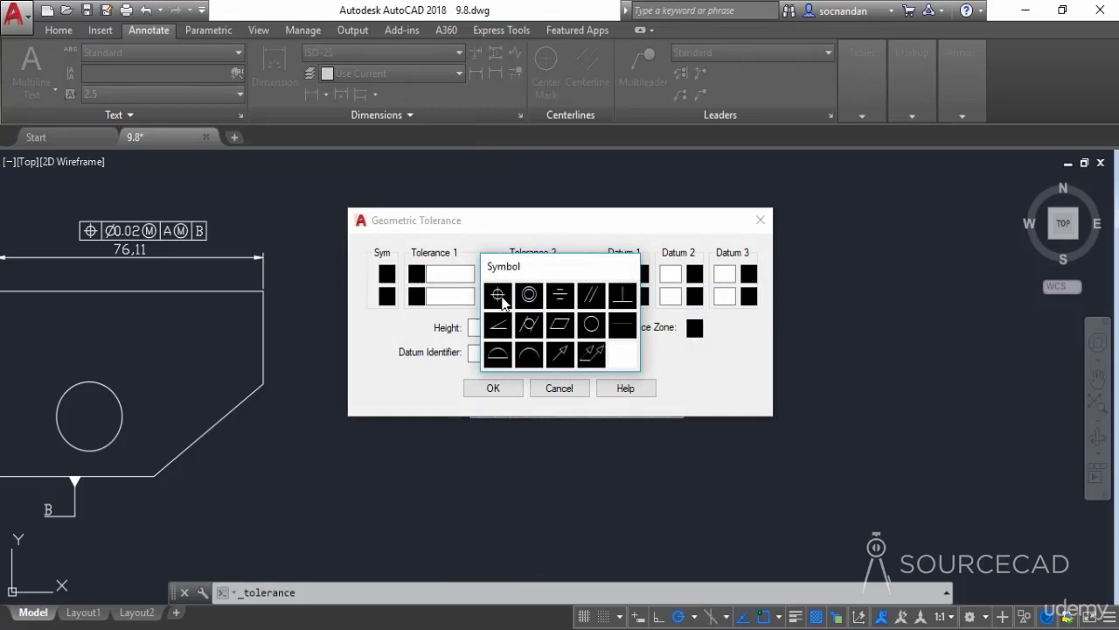
left_click(498, 296)
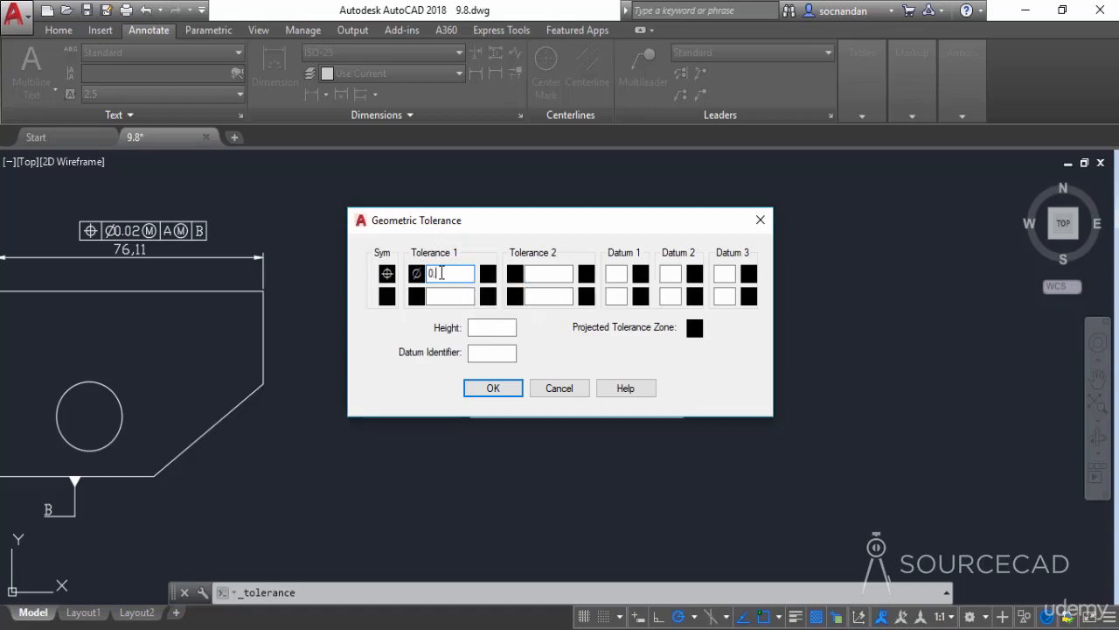
type("0.01")
left_click(619, 274)
type("A")
Add a projected tolerance zone of height 10 and place the feature control frame above the section view
left_click(695, 329)
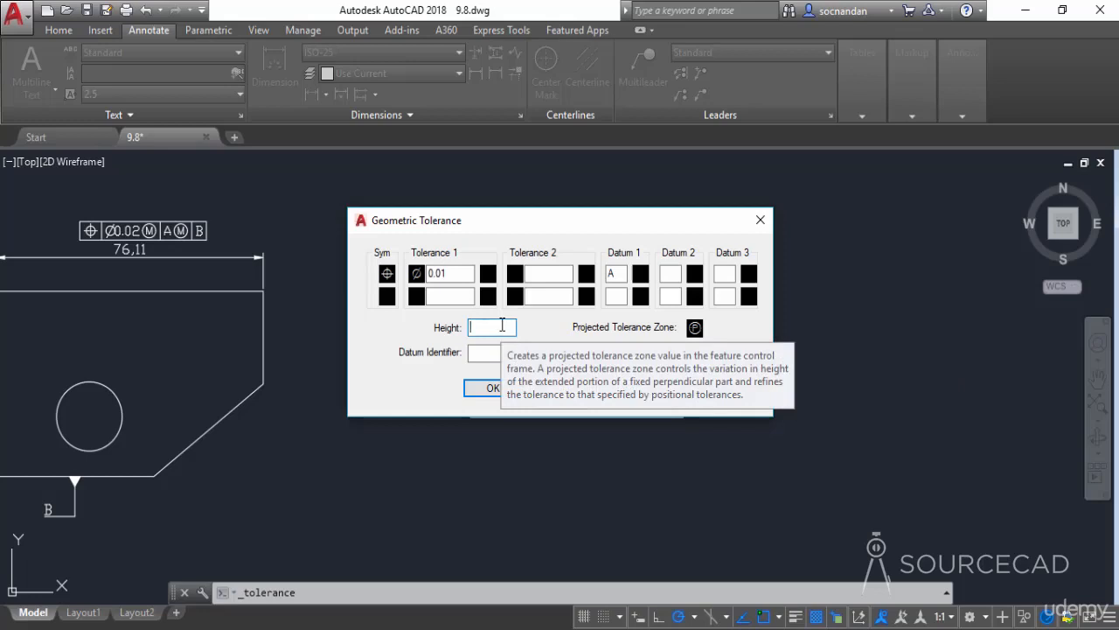
type("10")
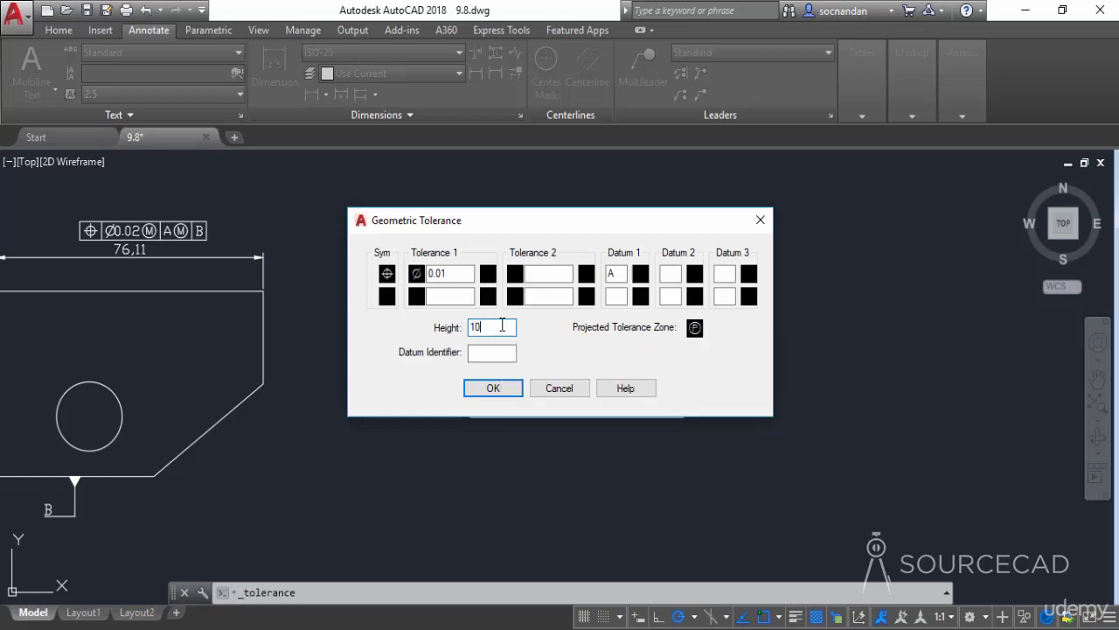
left_click(491, 387)
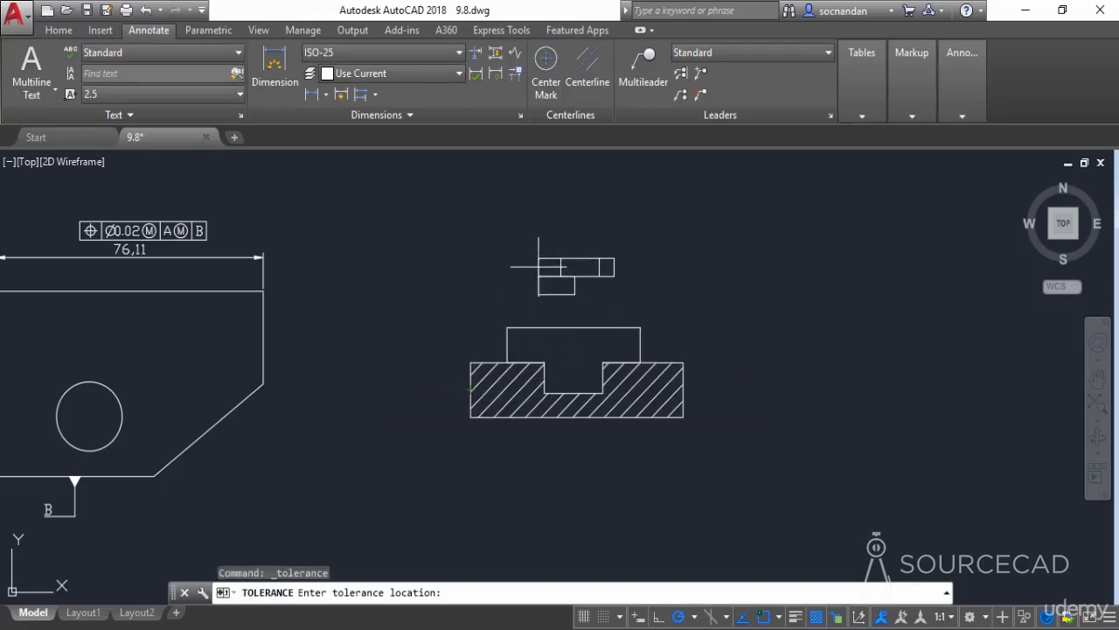
left_click(539, 267)
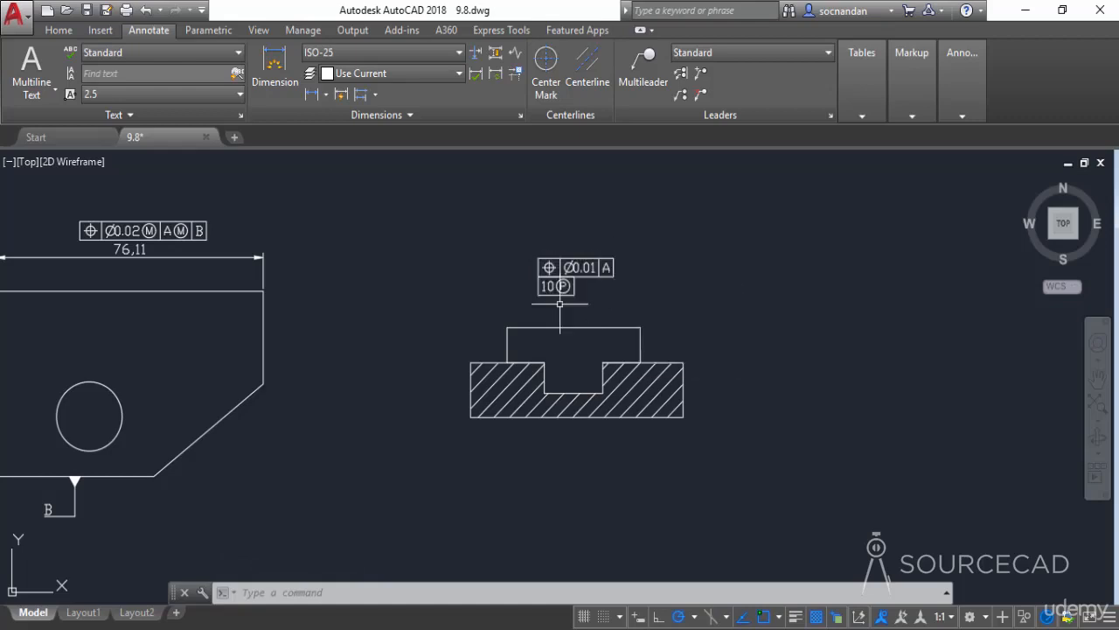
Add a multileader labelled A pointing to the section view's top-left corner
left_click(644, 74)
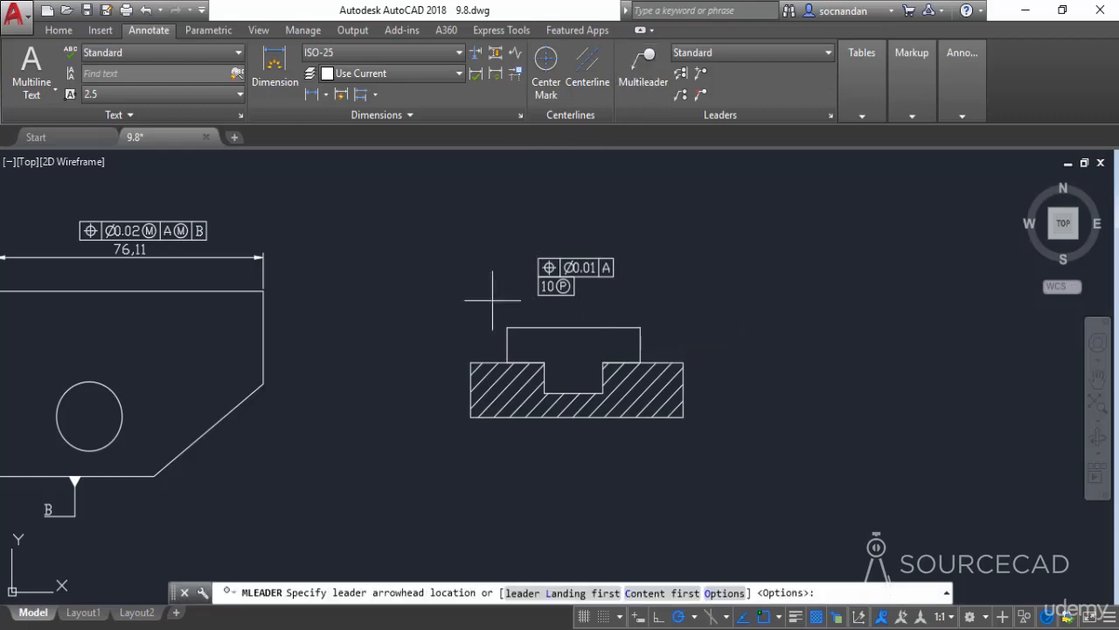
left_click(471, 362)
left_click(416, 318)
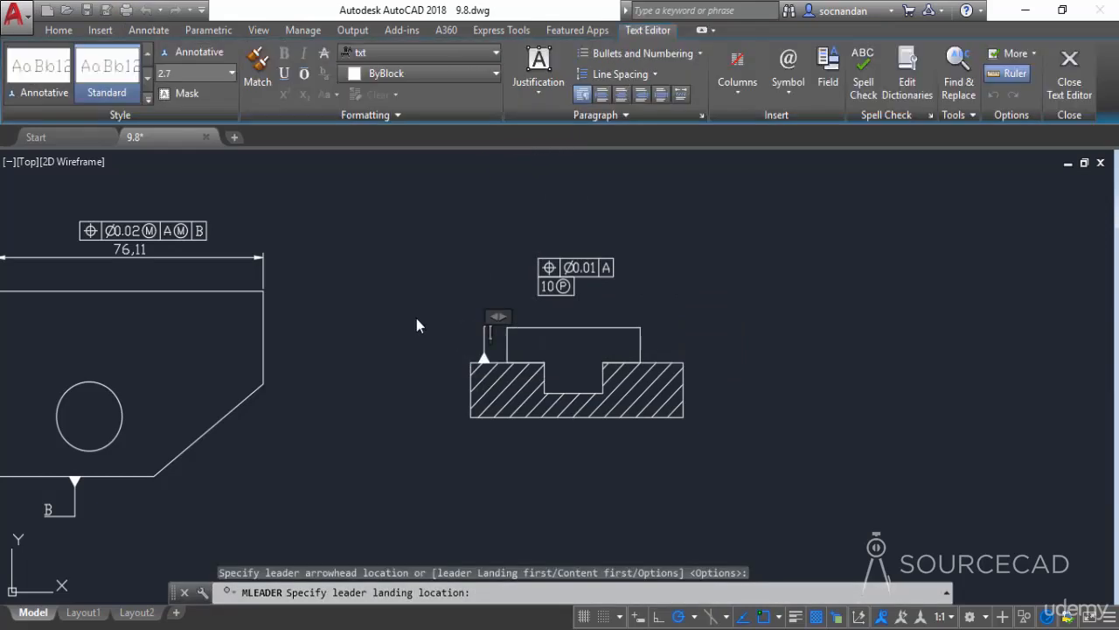
type("A")
left_click(449, 465)
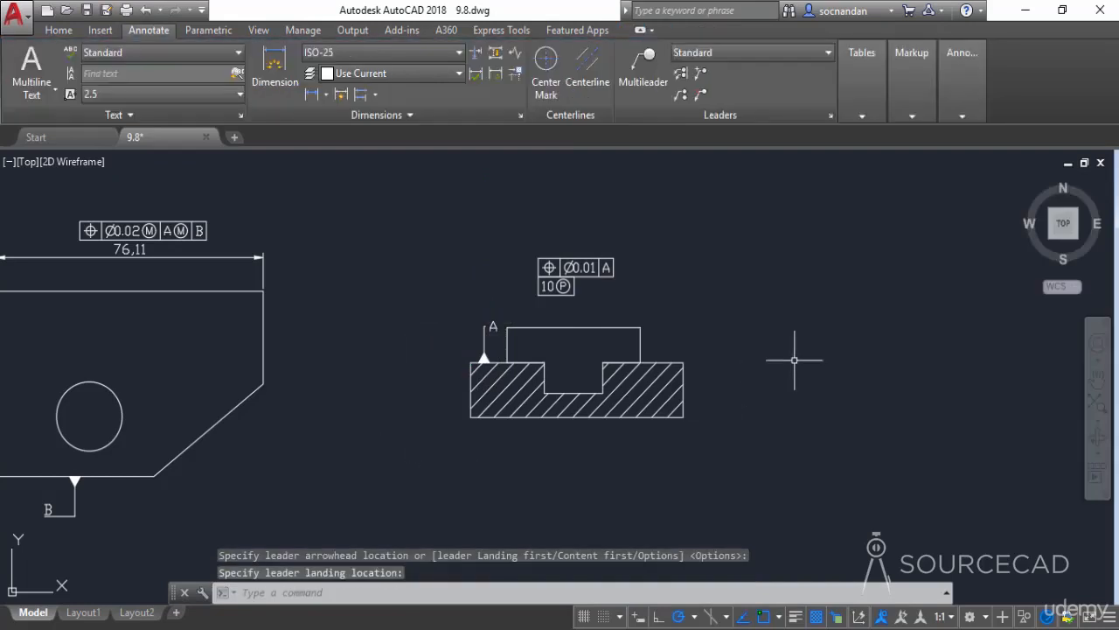